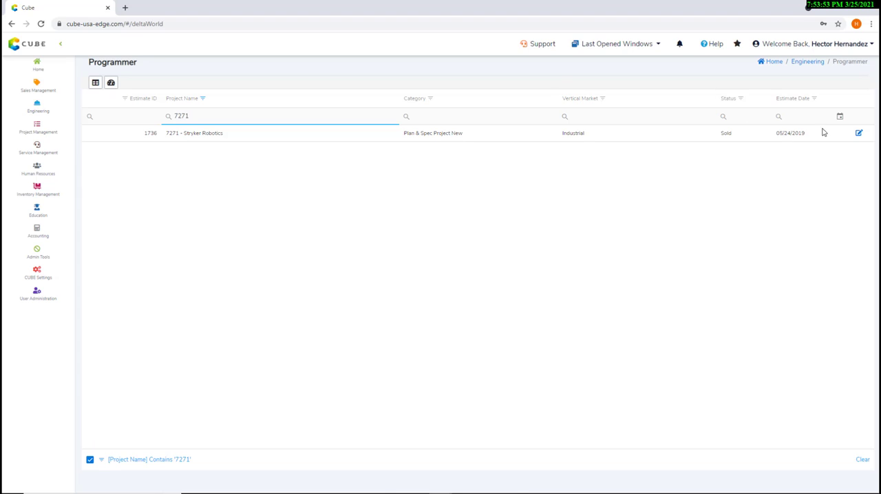
- Open the 7271 - Stryker Robotics estimate for editing and show the 7-AHU-6-(25566) objects under 2-Project Submittals
left_click(860, 134)
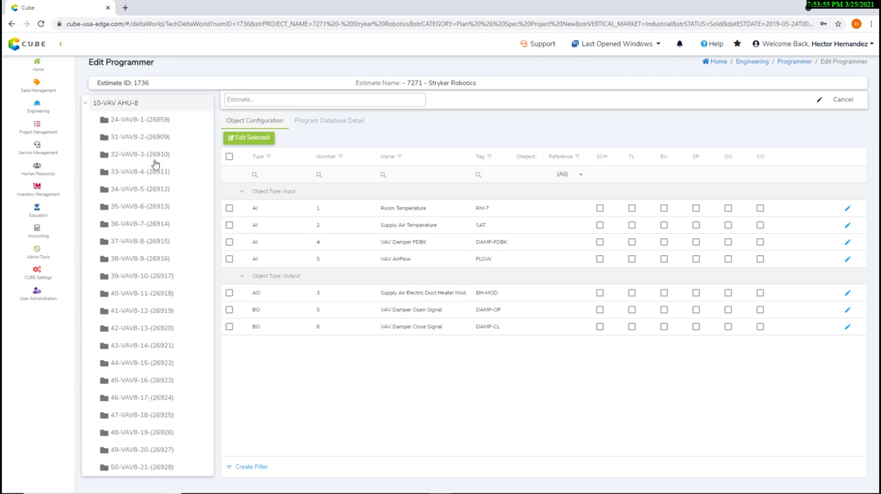
left_click(87, 104)
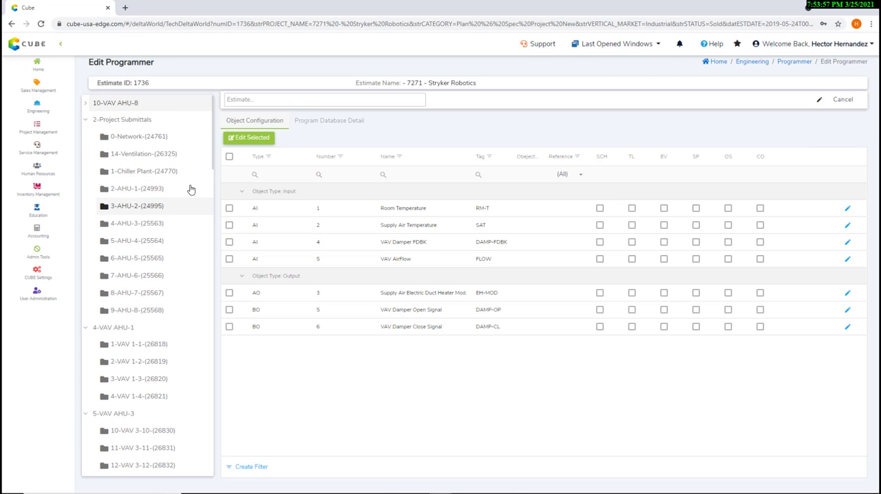
left_click(137, 277)
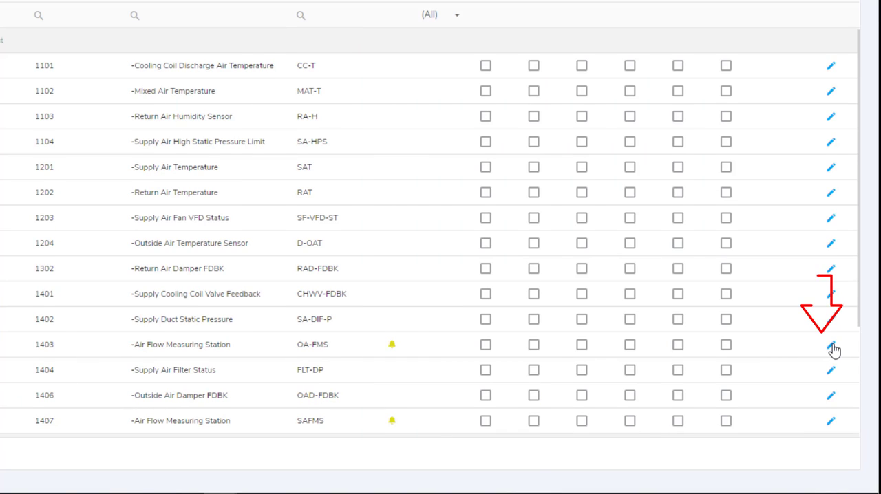
- Rename the object numbered 1403 as "-OA Air Flow Measuring Station" and save the row
left_click(831, 346)
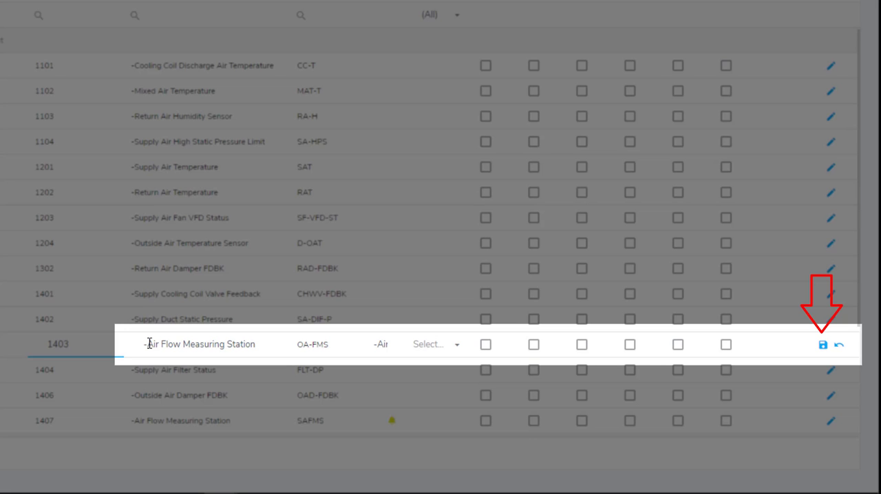
left_click(153, 344)
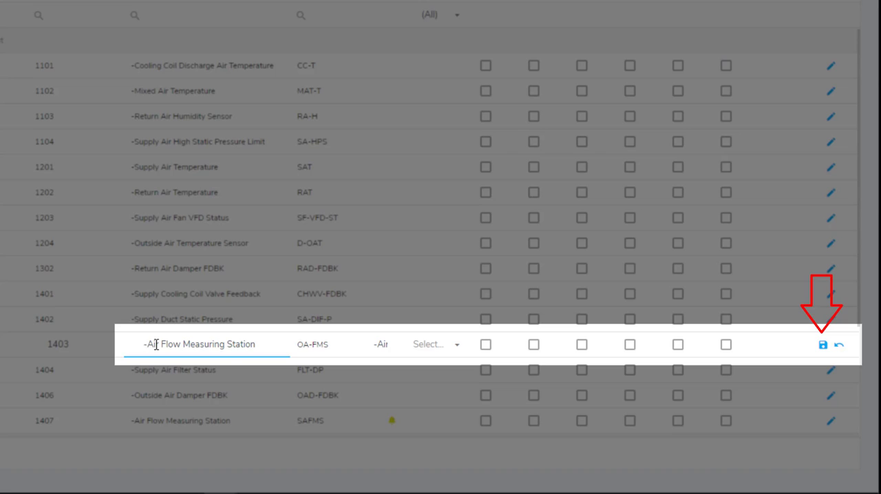
type("OA Air")
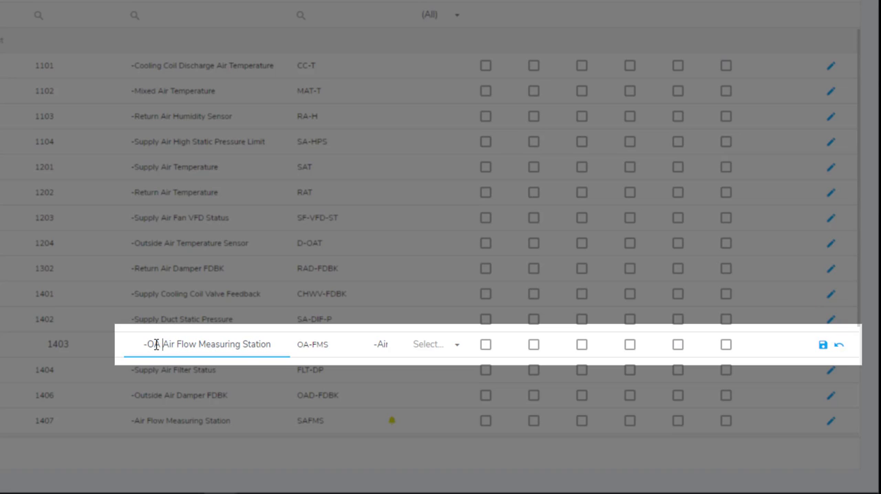
key("Delete")
key("Delete")
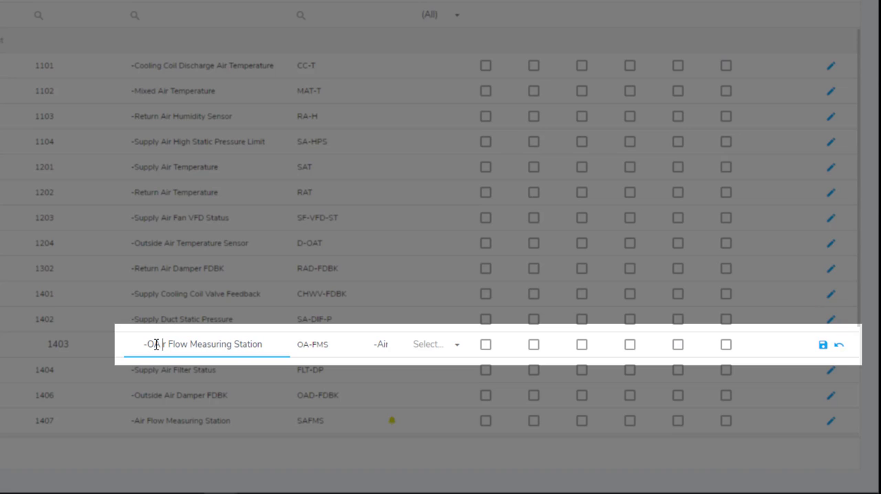
key("BackSpace")
type("i")
left_click(825, 346)
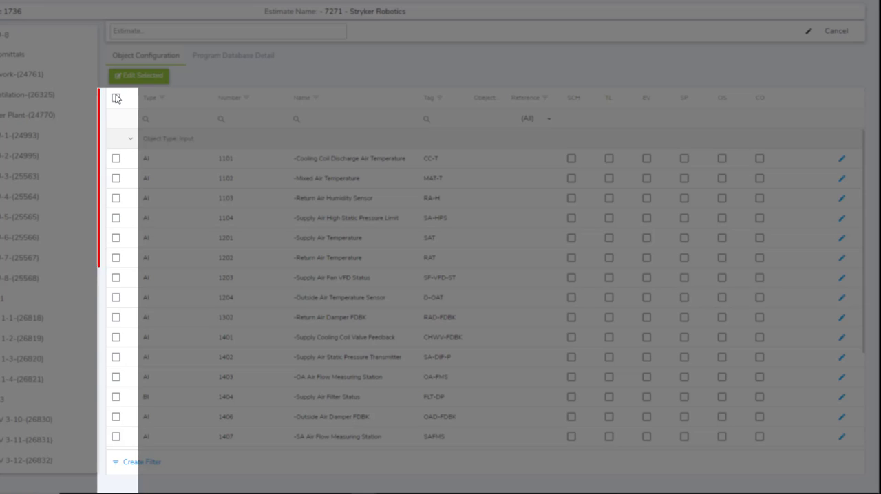
- Select all input and output objects of AHU-6, open them for bulk editing and set the common prefix to AHU-4
left_click(116, 98)
scroll(198, 213, "down", 3)
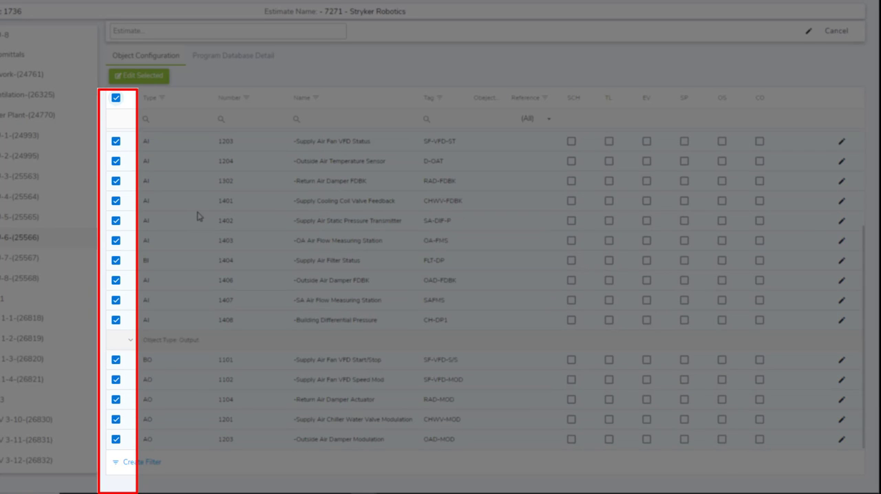
scroll(203, 225, "up", 3)
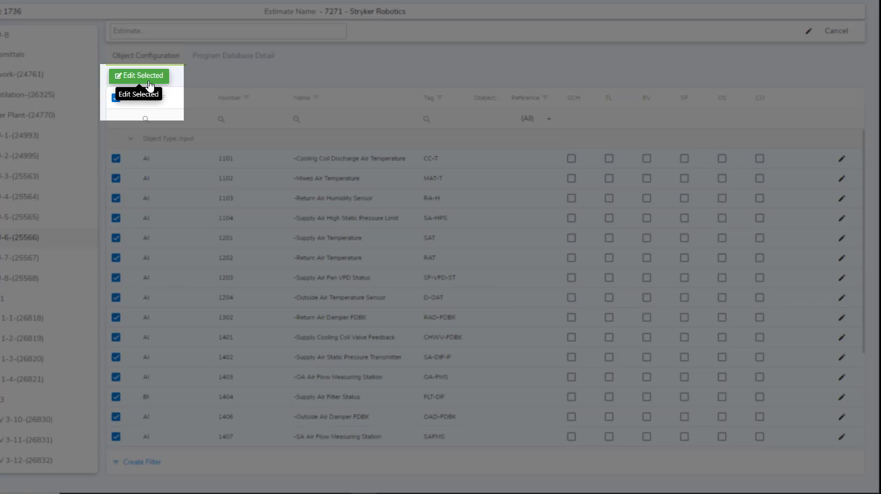
left_click(141, 77)
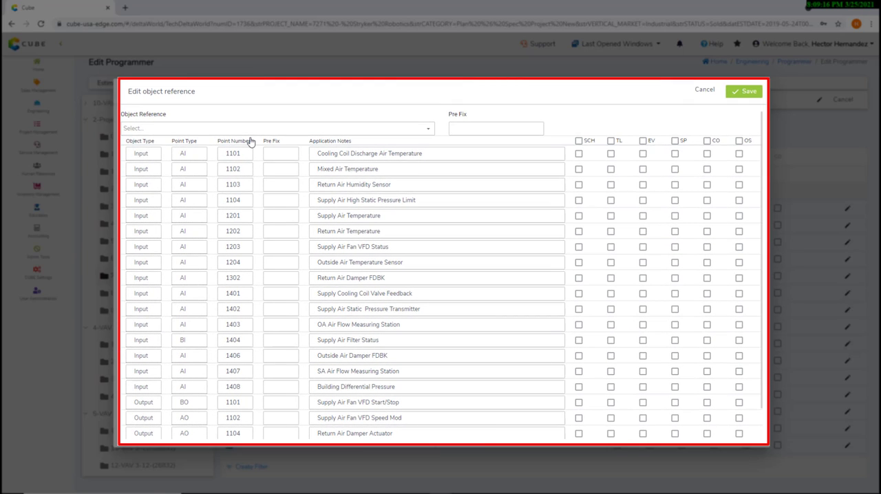
left_click(473, 128)
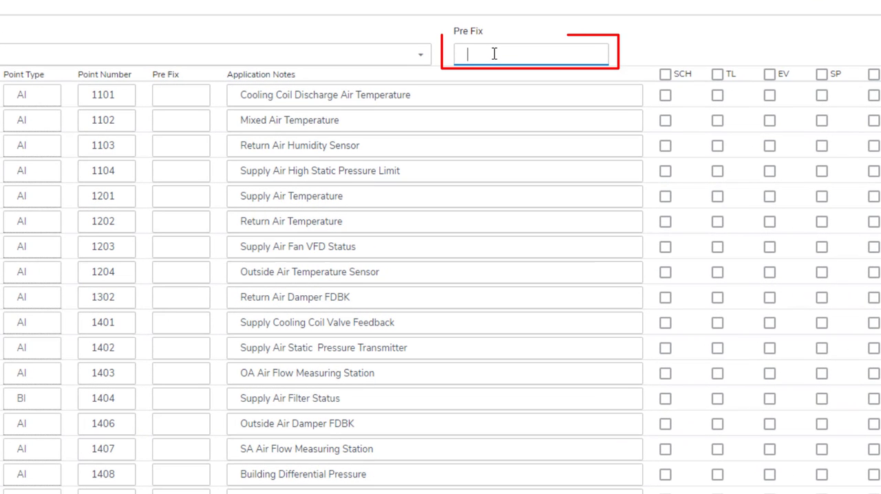
type("AHU")
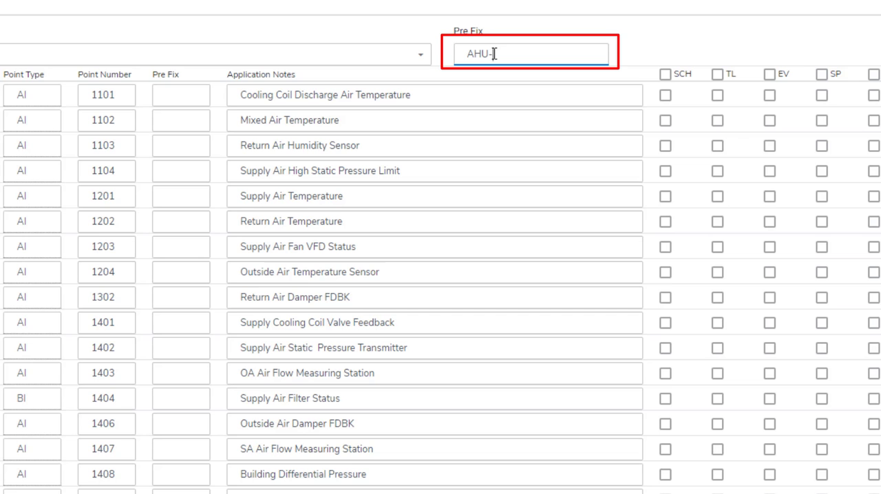
type("-4")
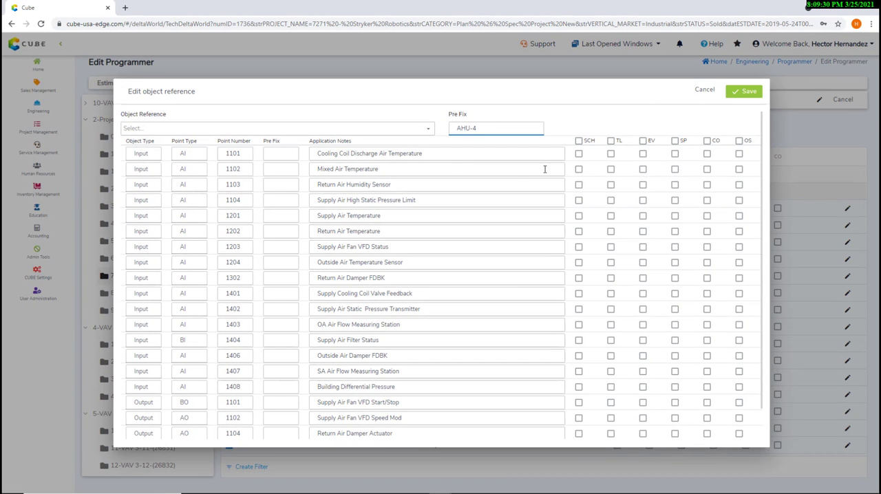
- Enable TL for every object in the object reference list
left_click(610, 141)
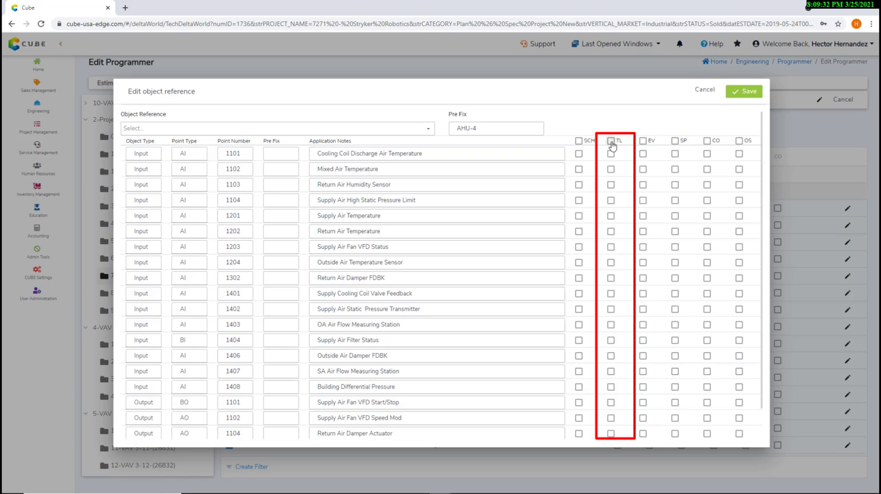
scroll(599, 289, "down", 1)
scroll(621, 330, "up", 1)
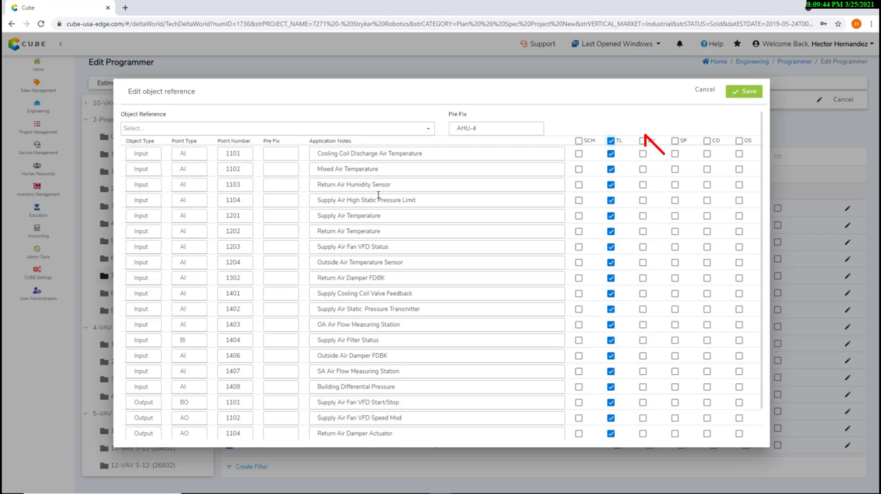
- Enable SP for Cooling Coil Discharge Air Temperature, CO for Supply Air Chiller Water Valve Modulation and SCH for Supply Air Fan VFD Start/Stop, and save
left_click(674, 153)
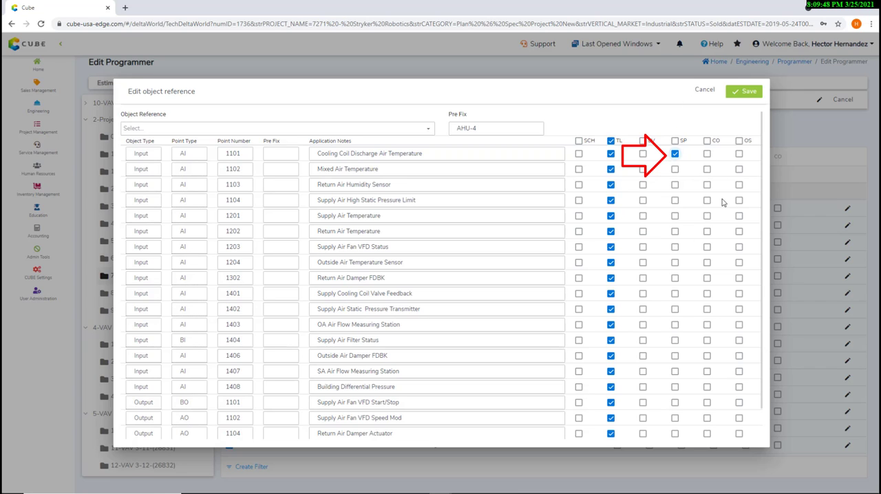
scroll(402, 322, "down", 1)
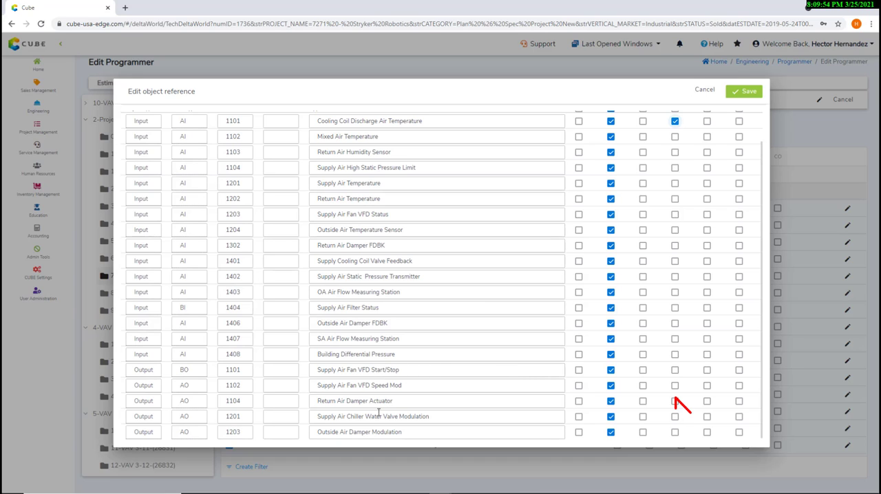
left_click(707, 417)
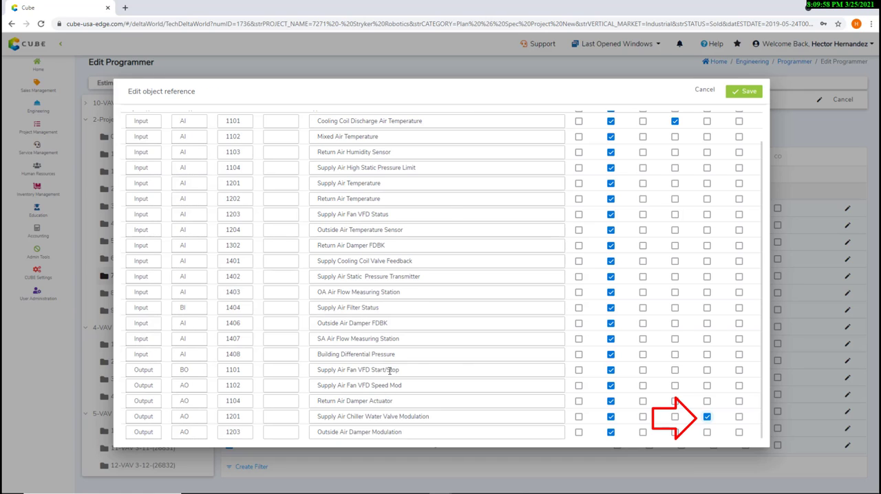
left_click(577, 369)
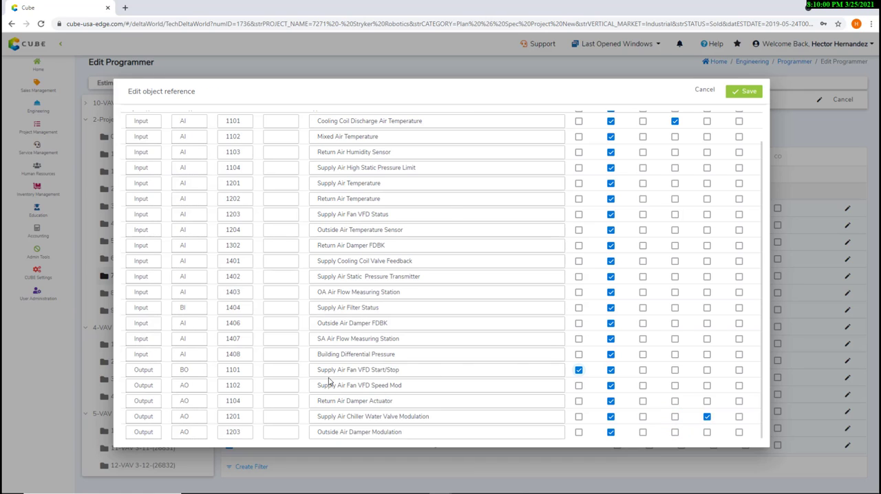
scroll(332, 374, "up", 1)
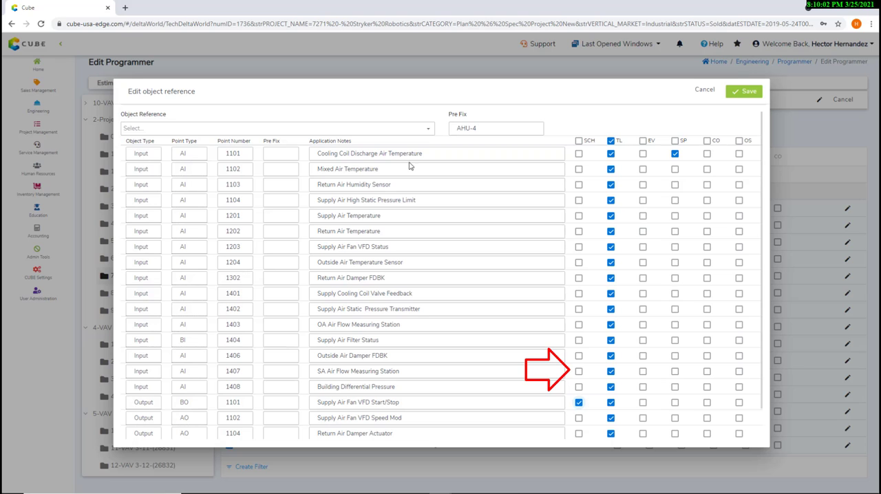
left_click(745, 96)
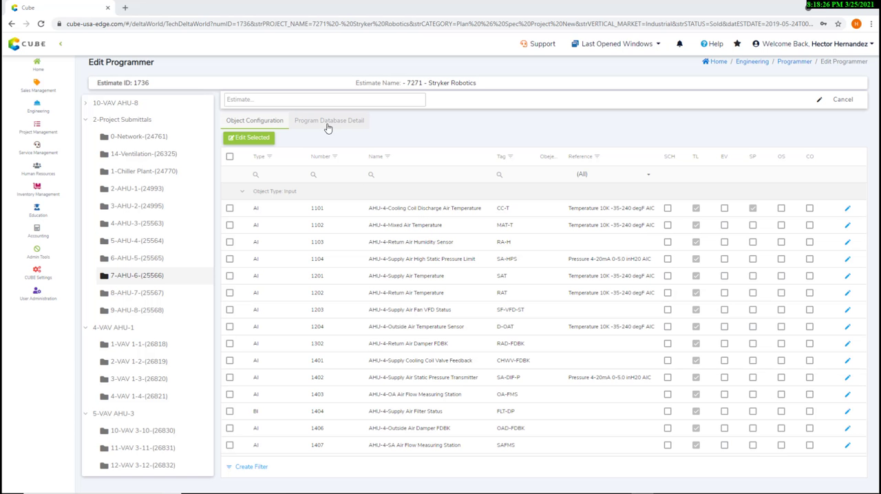
- Examine the program database detail of AHU-6, going through the objects of each type down to the trend logs
left_click(329, 125)
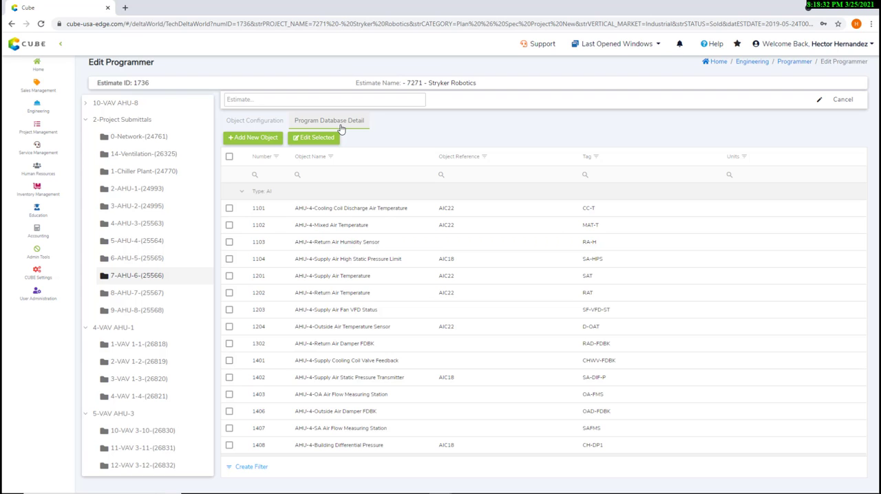
scroll(488, 305, "down", 10)
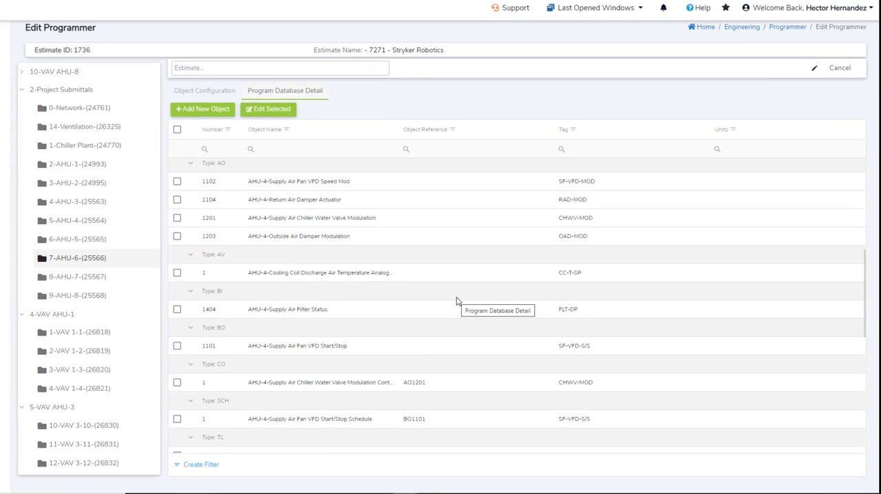
scroll(456, 301, "down", 3)
scroll(456, 301, "up", 8)
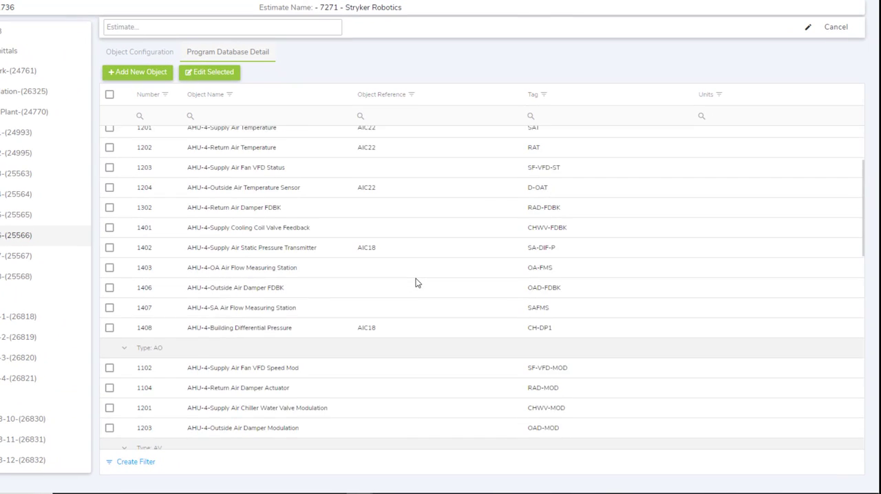
scroll(415, 281, "up", 3)
scroll(205, 266, "down", 5)
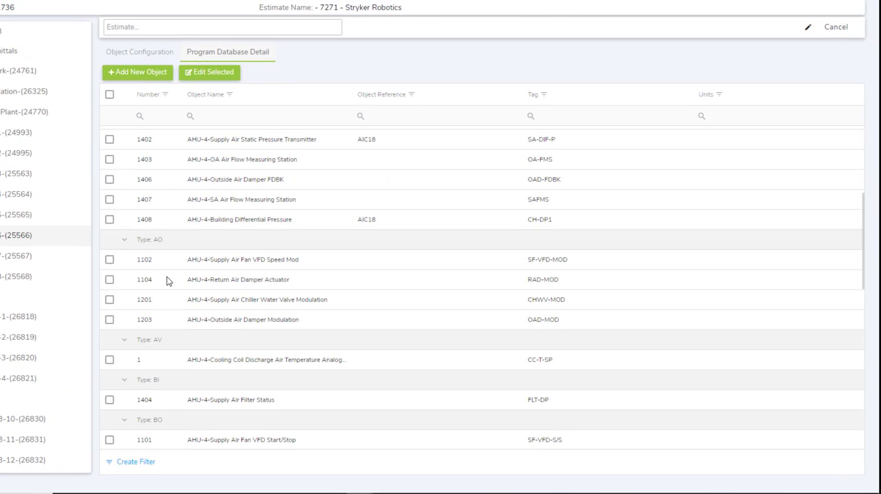
scroll(152, 271, "down", 5)
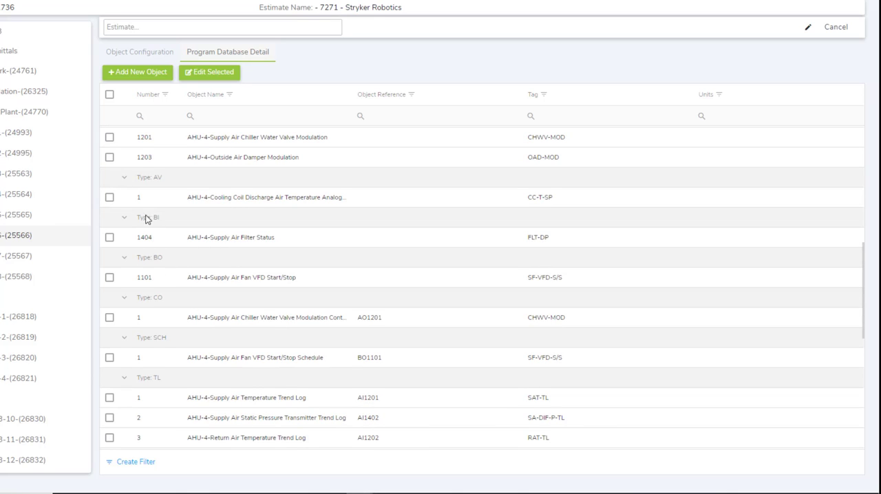
scroll(140, 246, "down", 3)
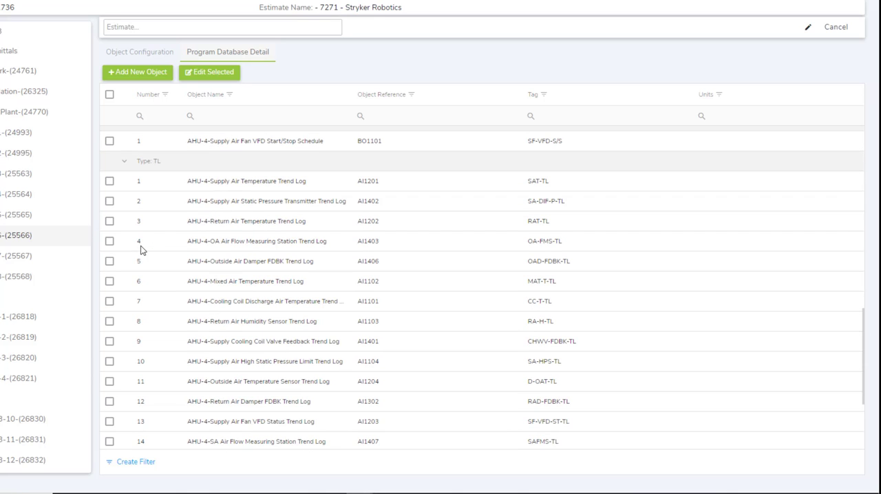
scroll(242, 213, "down", 3)
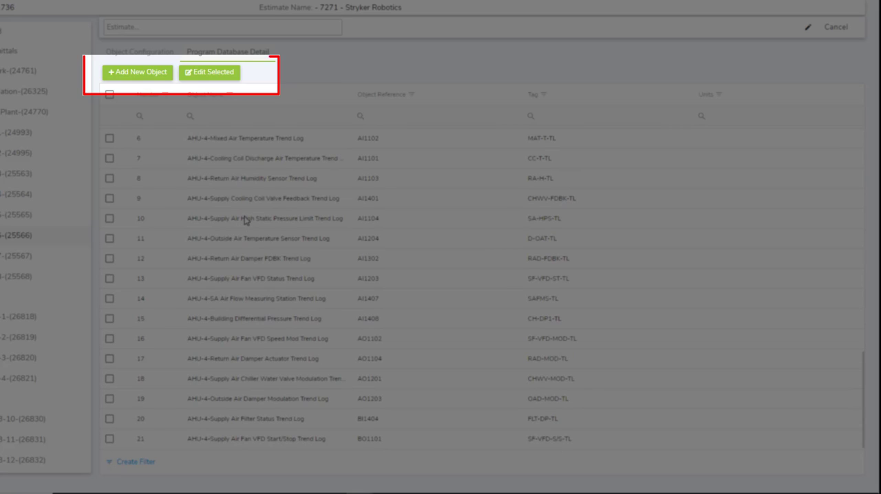
scroll(245, 220, "up", 10)
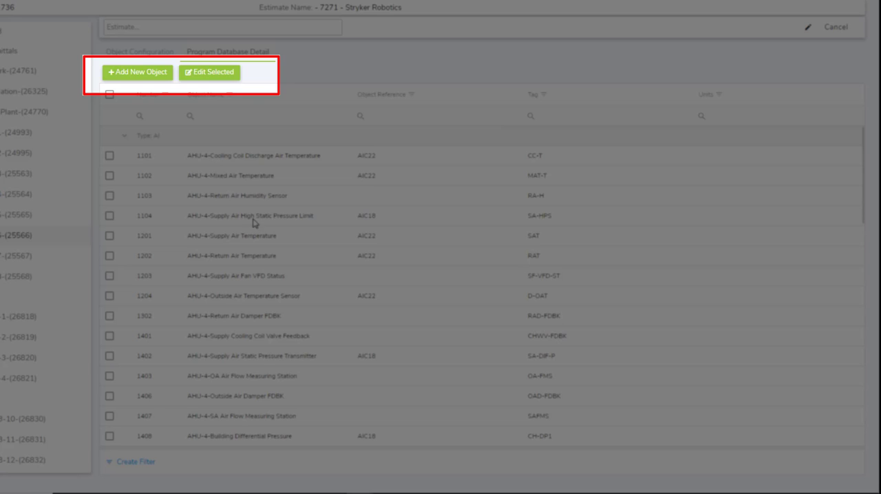
- Add all objects of the Air Handling Systems type to the AHU-6 program database and check the added entries
left_click(137, 75)
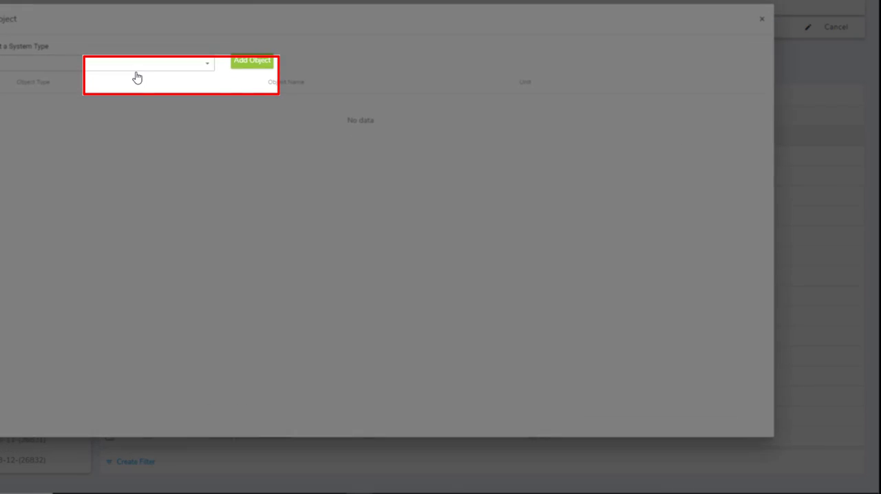
left_click(113, 99)
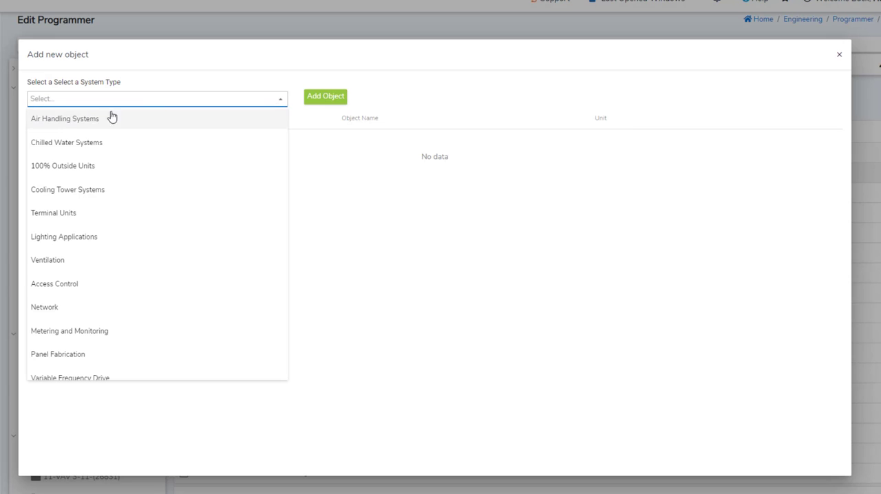
left_click(59, 118)
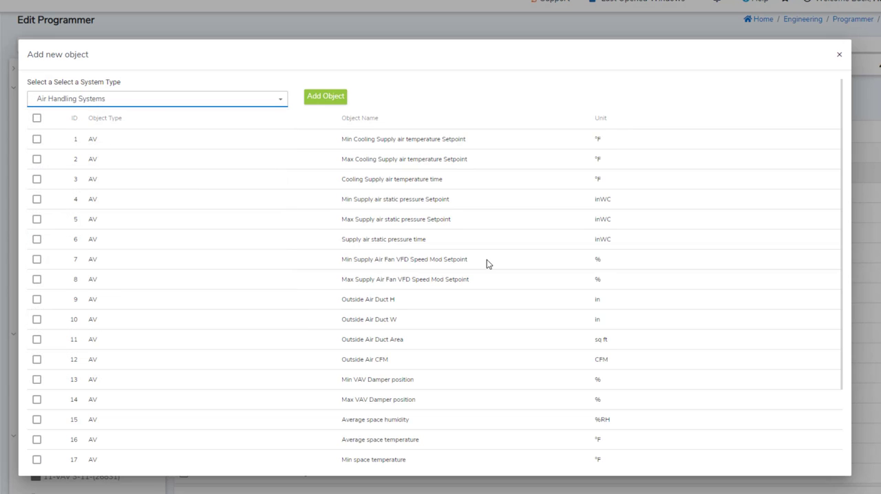
scroll(486, 259, "down", 3)
scroll(499, 275, "up", 3)
scroll(503, 279, "down", 3)
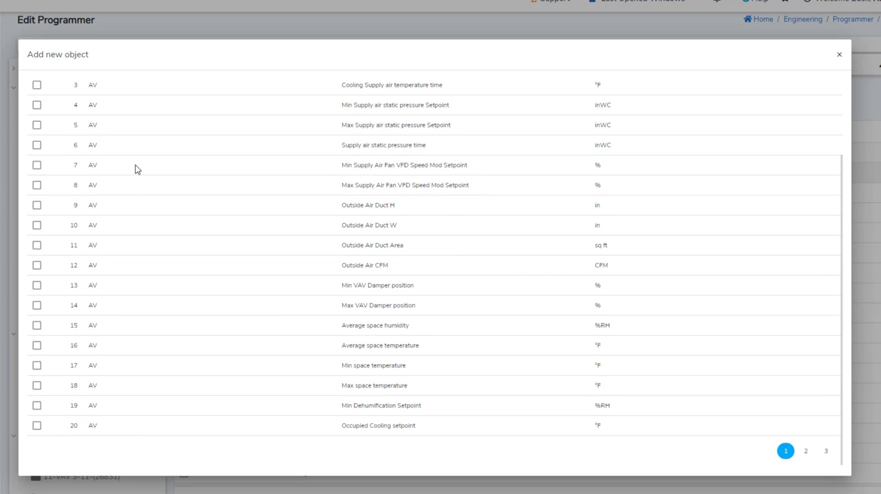
scroll(135, 168, "up", 3)
left_click(36, 120)
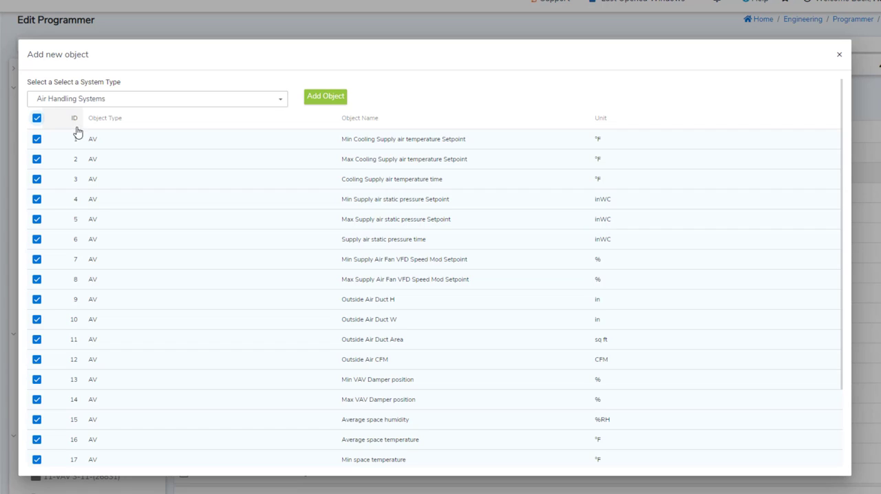
left_click(329, 100)
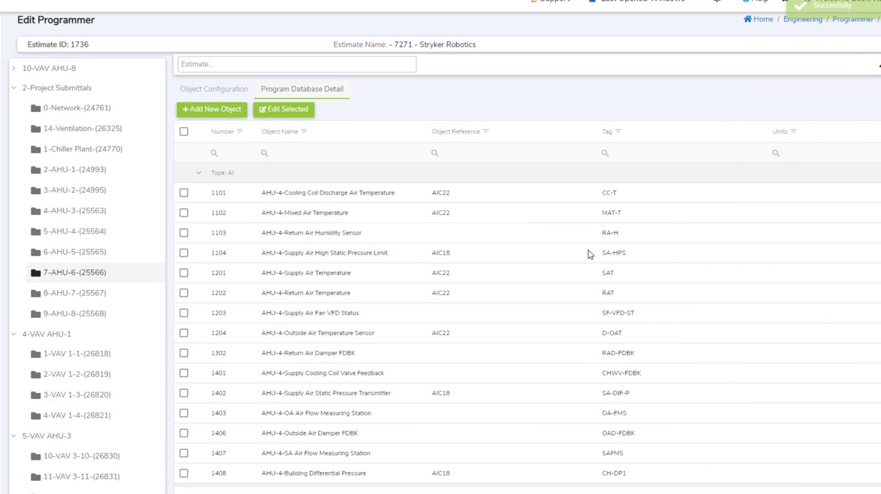
scroll(466, 276, "down", 5)
scroll(462, 275, "down", 1)
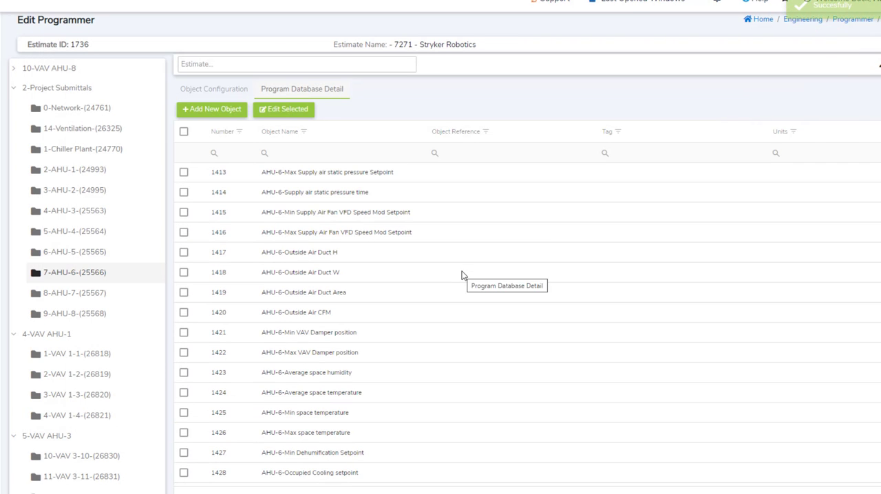
- Review the AHU-6 analog value, binary input and binary output entries in the program database
scroll(463, 275, "up", 2)
scroll(457, 278, "up", 2)
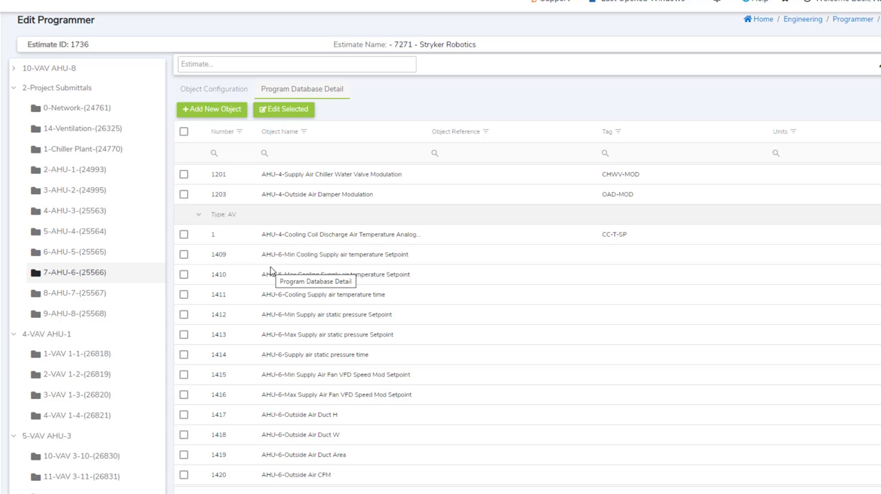
scroll(272, 271, "down", 5)
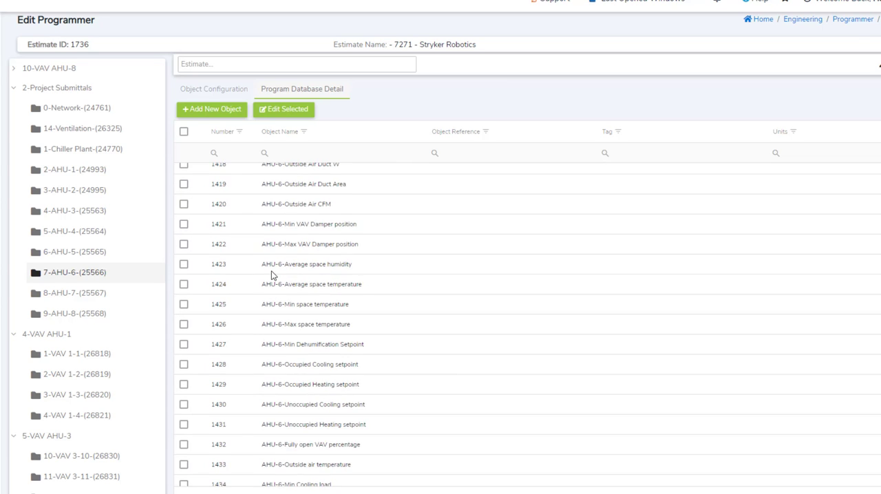
scroll(272, 275, "down", 2)
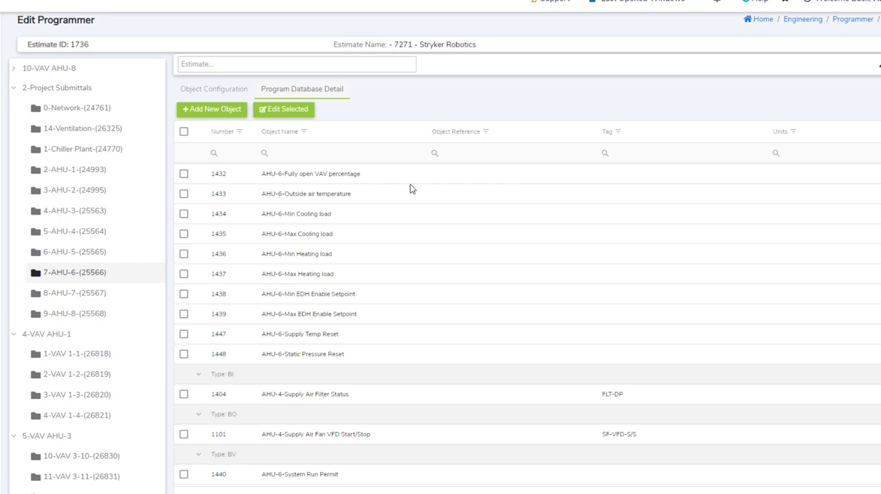
scroll(325, 275, "up", 4)
scroll(325, 274, "up", 8)
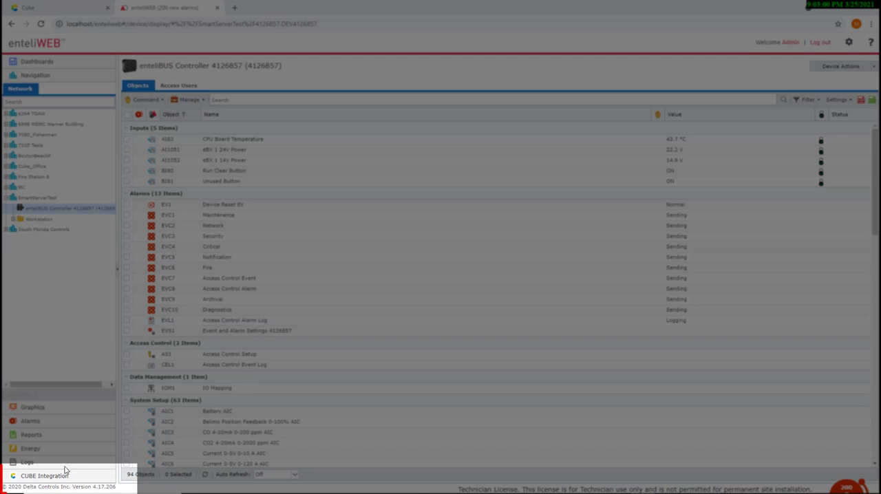
- Switch to enteliWEB, search the CUBE Integration estimates for 7271 and open the 7271-Stryker Robotics estimate
left_click(58, 477)
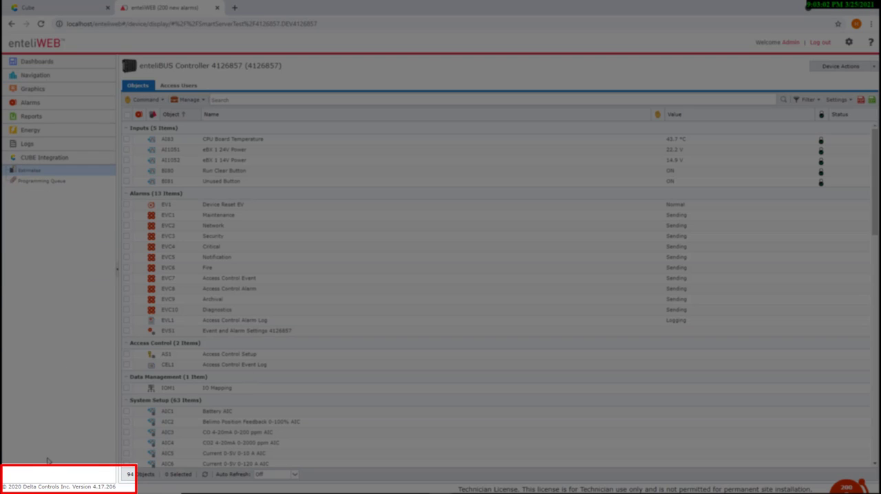
left_click(27, 172)
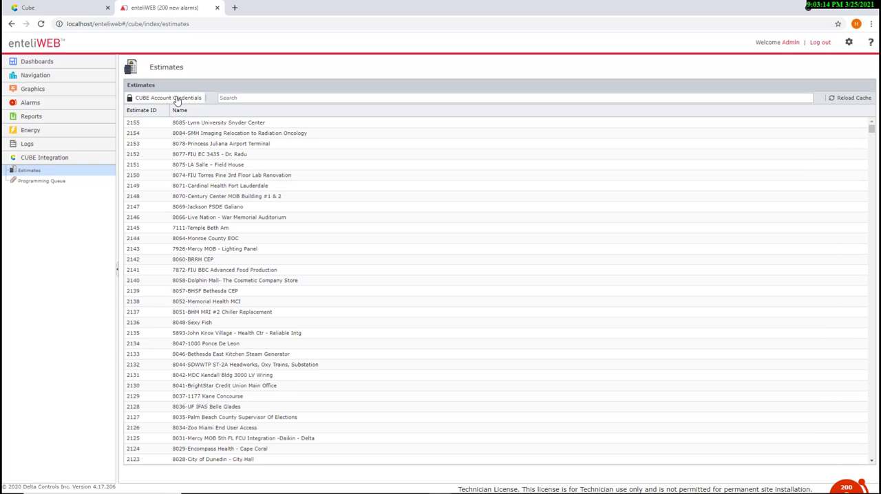
left_click(320, 98)
type("7")
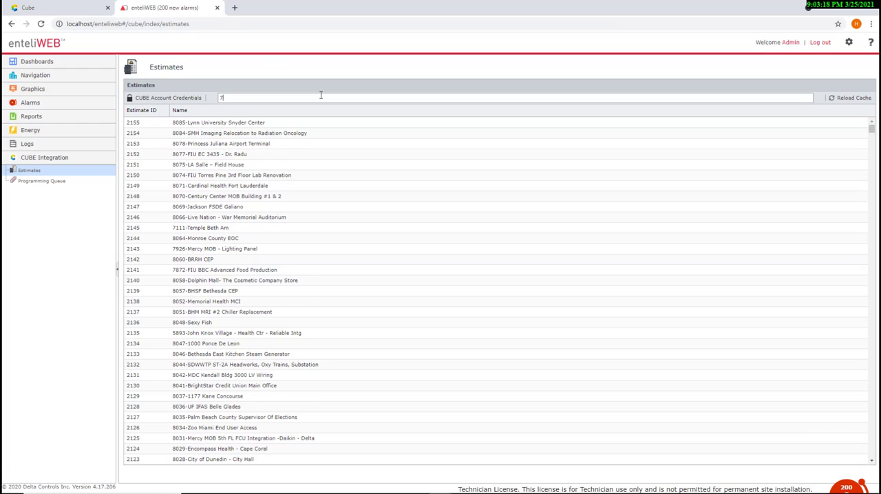
type("271")
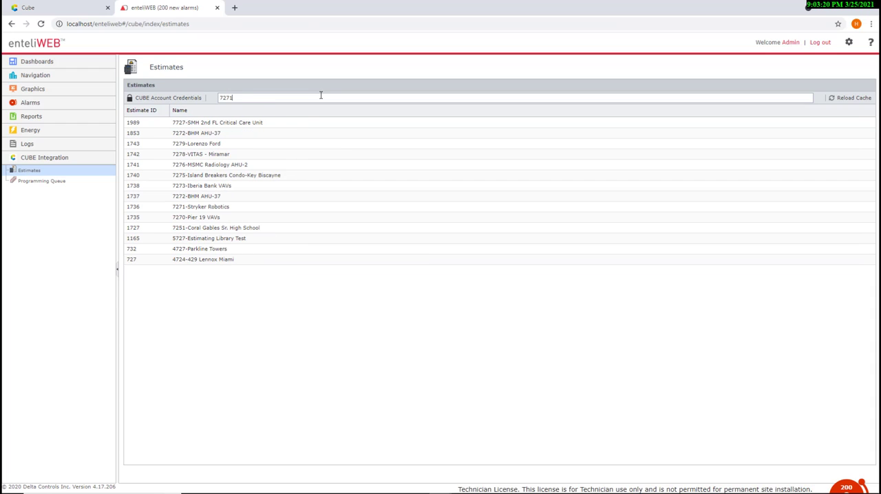
left_click(197, 124)
double_click(197, 123)
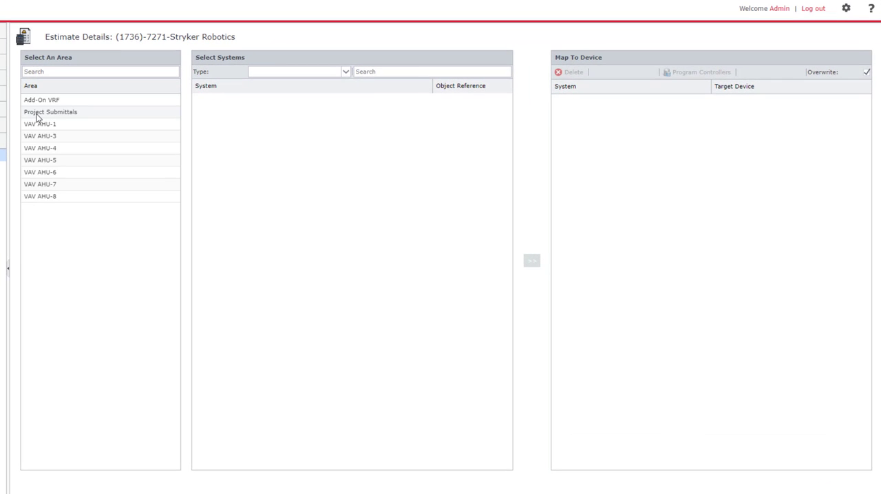
- Select the AHU-6 system in the Project Submittals area and expand its object list
left_click(37, 116)
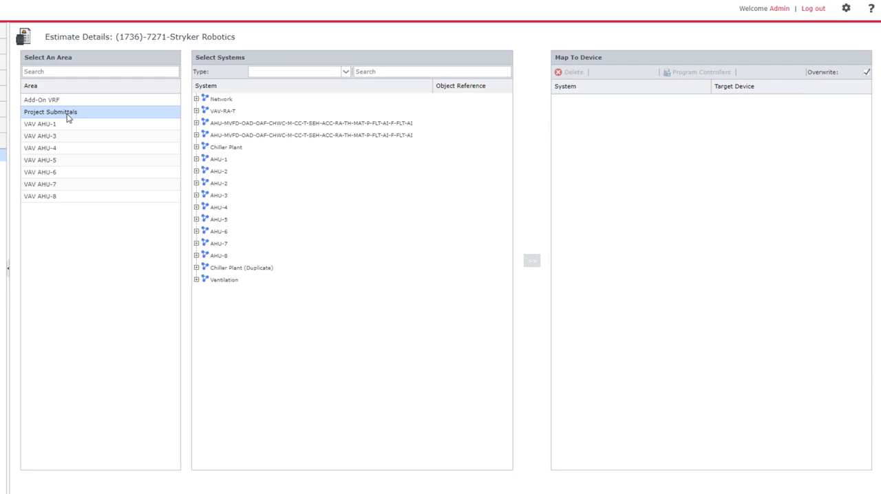
left_click(219, 234)
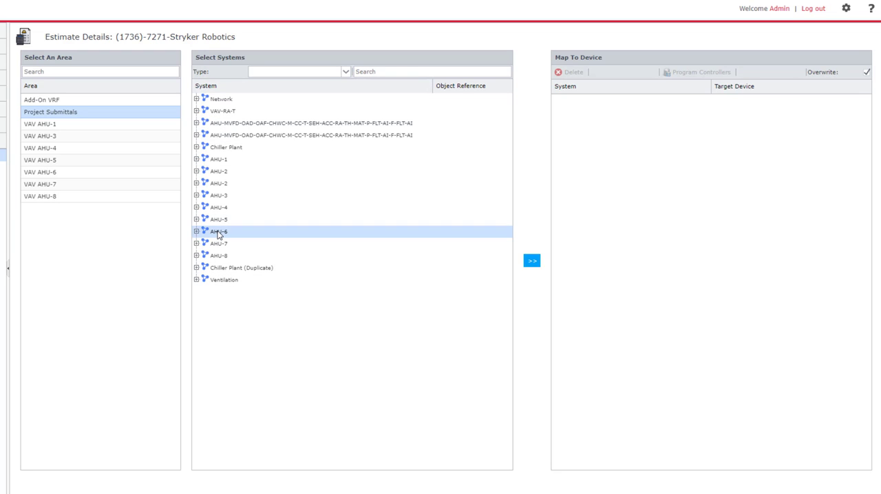
left_click(196, 232)
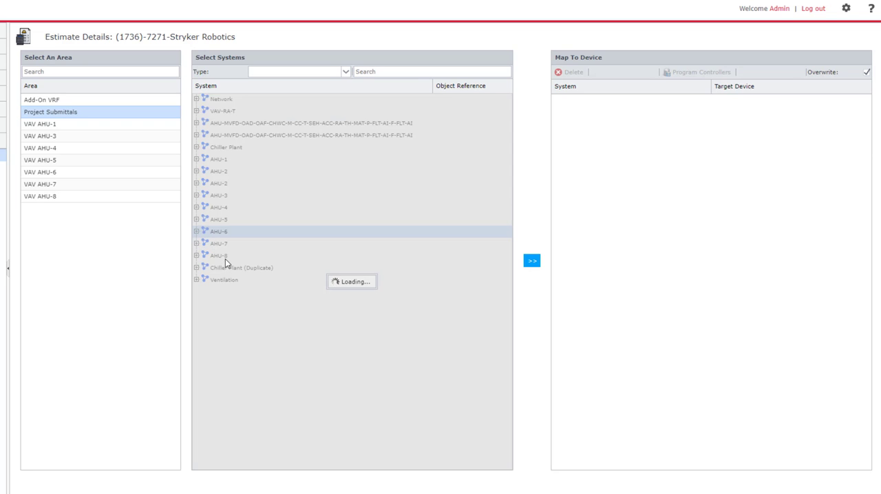
- Examine the AHU-6 objects and their object references from the analog values down to the trend logs
scroll(234, 260, "down", 15)
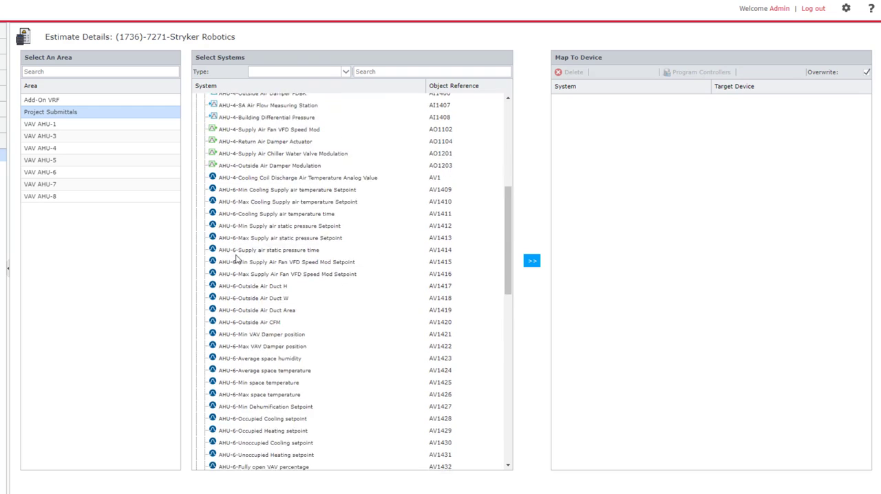
scroll(237, 258, "down", 5)
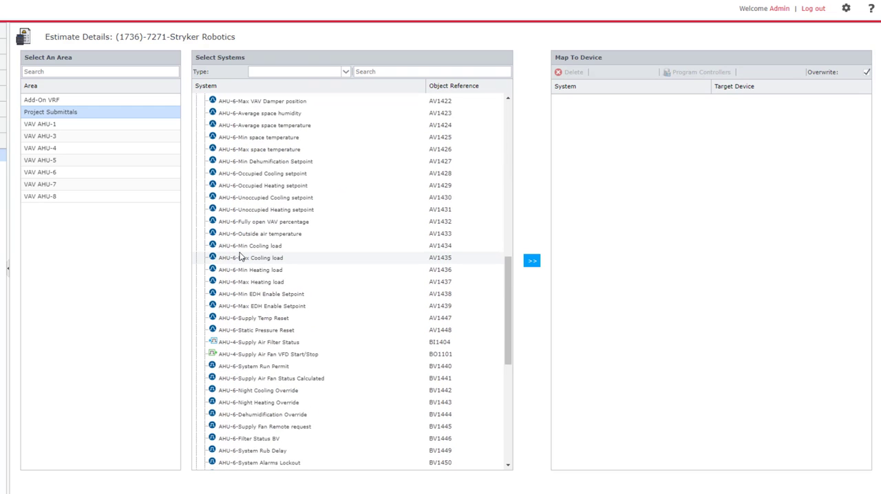
scroll(241, 257, "down", 10)
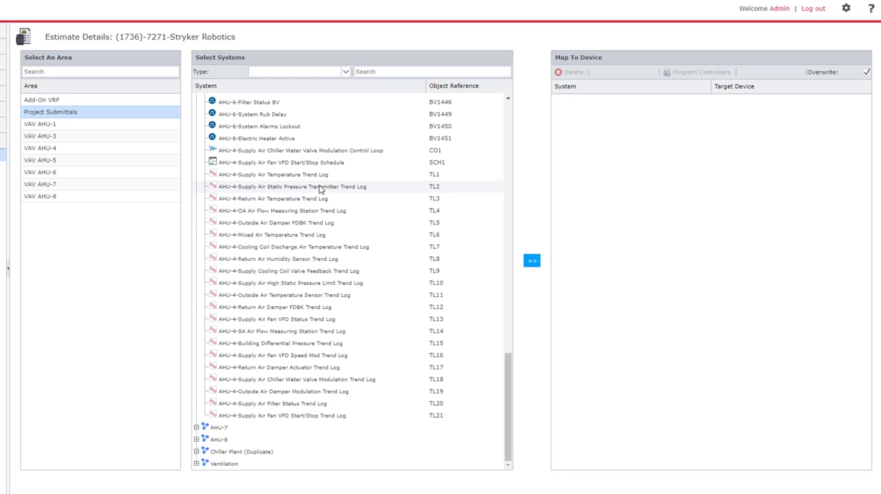
scroll(317, 187, "up", 1)
scroll(317, 187, "up", 3)
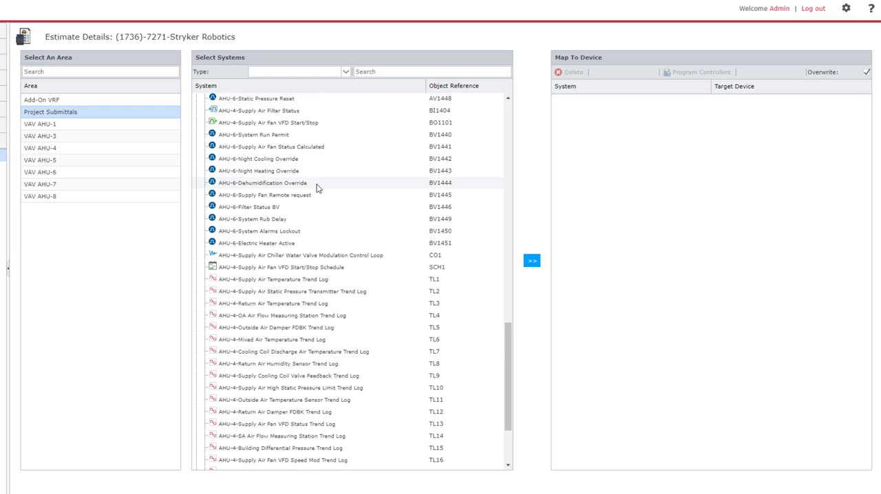
scroll(339, 159, "up", 10)
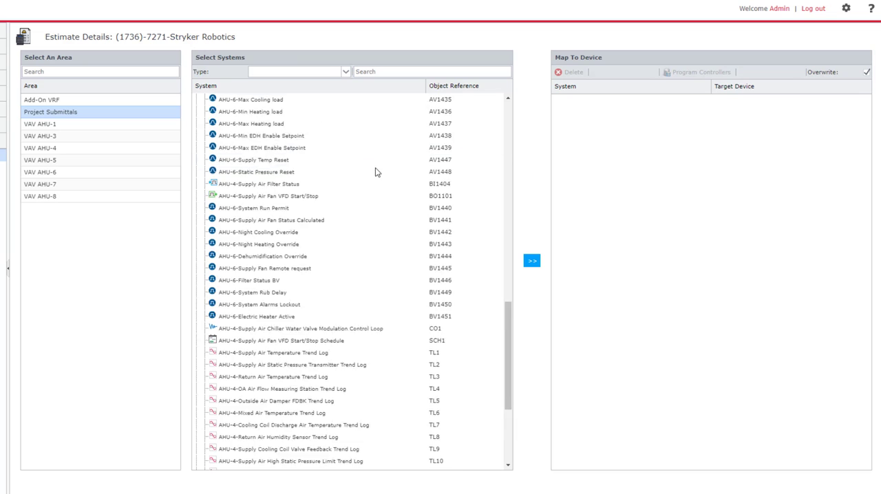
- Map AHU-6 to the target device enteliBUS Controller 4126857 and start programming the controller
left_click(534, 268)
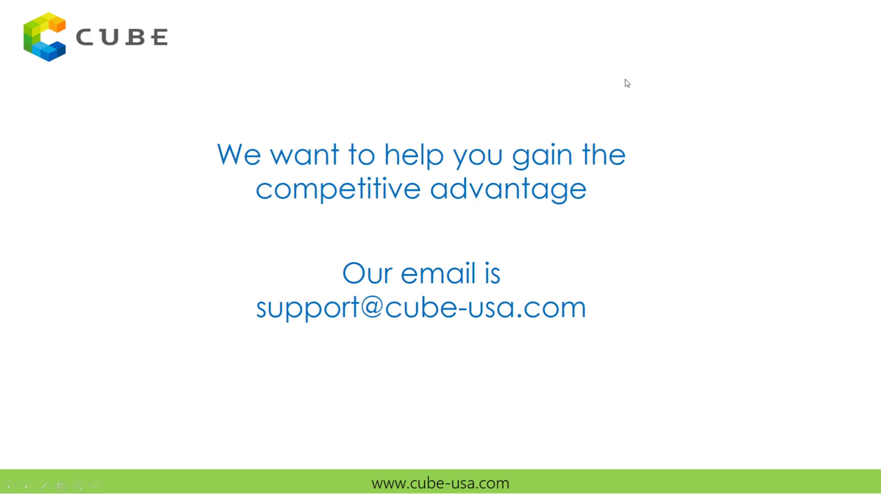
left_click(702, 201)
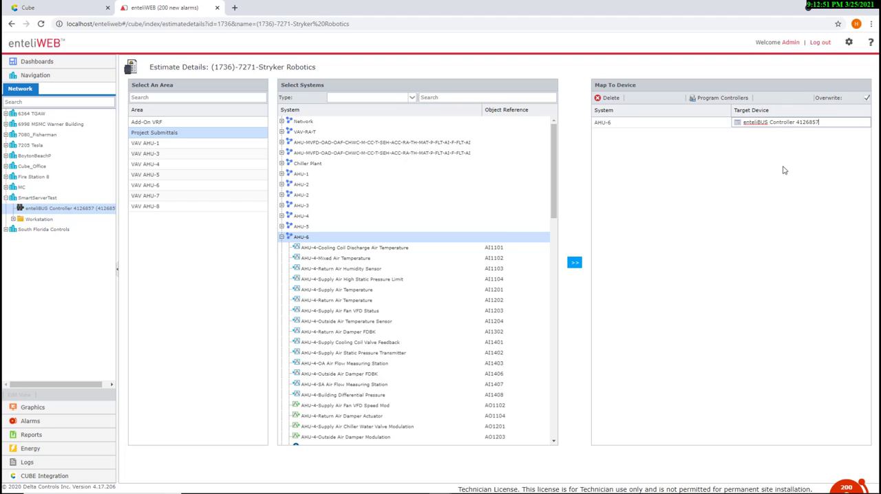
left_click(783, 170)
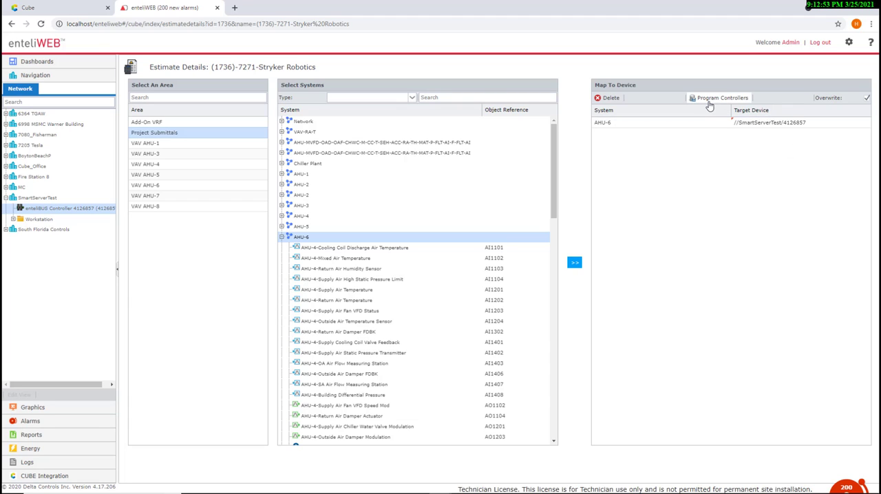
left_click(709, 100)
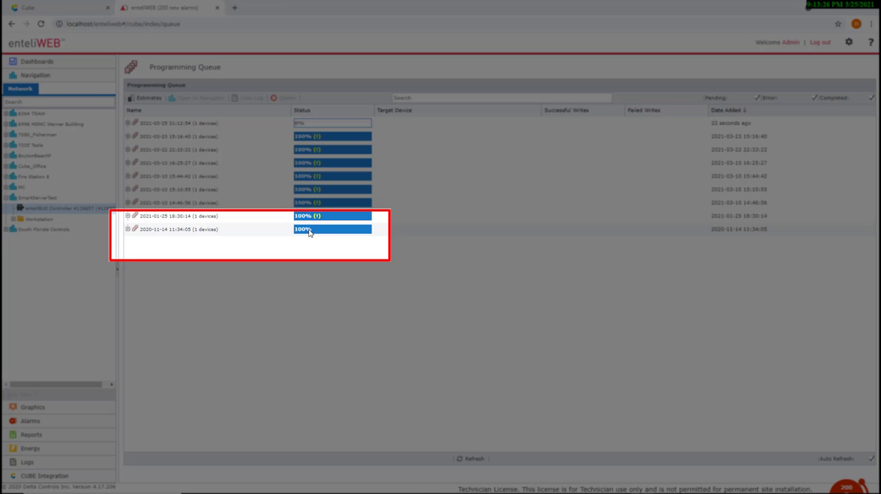
left_click(127, 230)
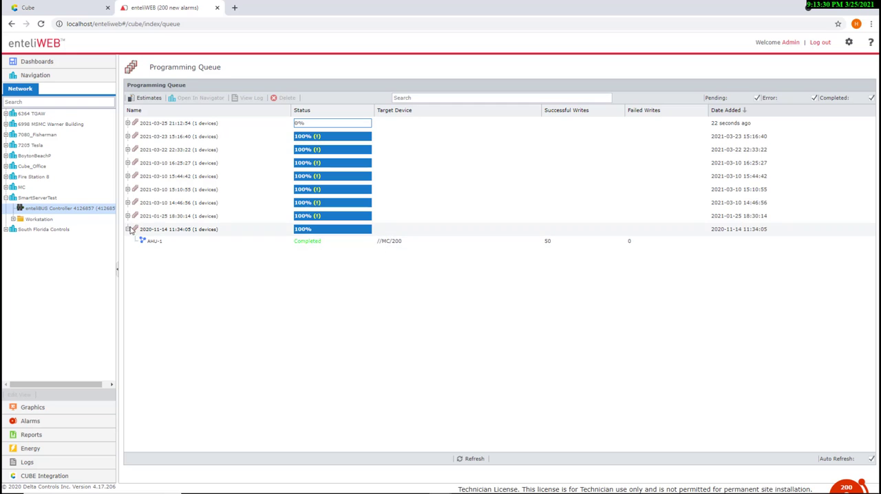
left_click(153, 241)
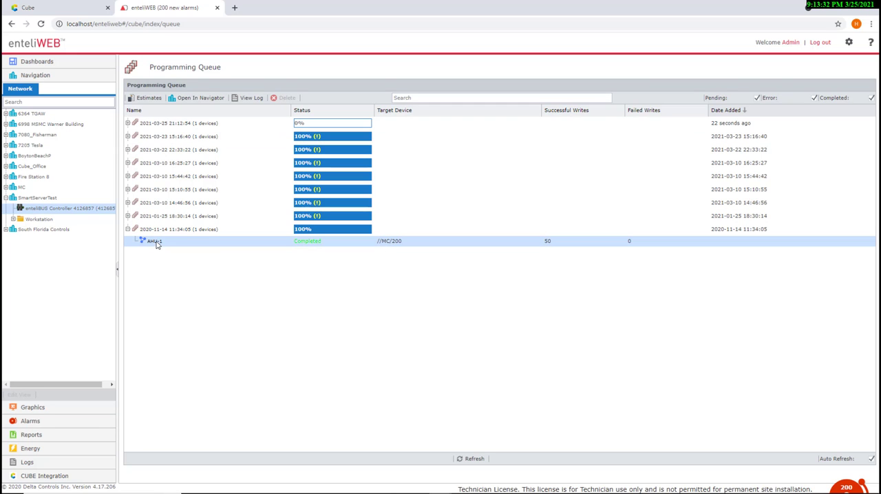
left_click(195, 99)
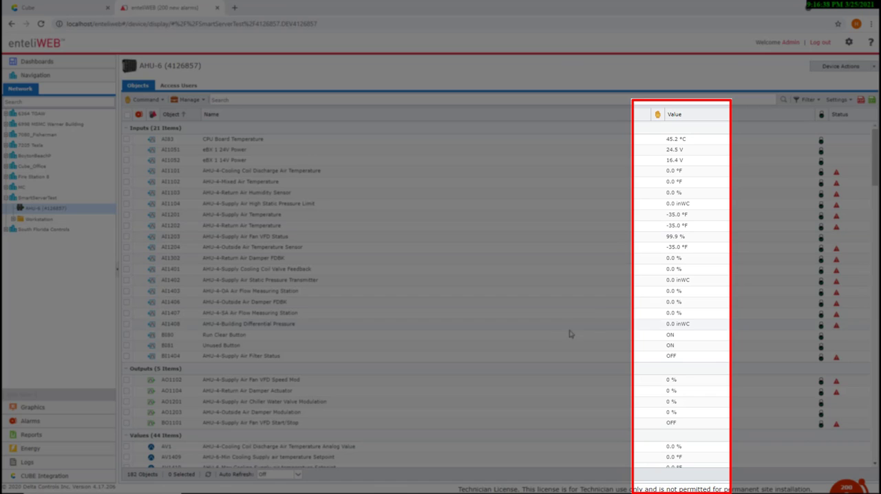
- Examine the objects written to the AHU-6 controller and view the settings of the Supply Air Temperature Trend Log
scroll(572, 332, "down", 3)
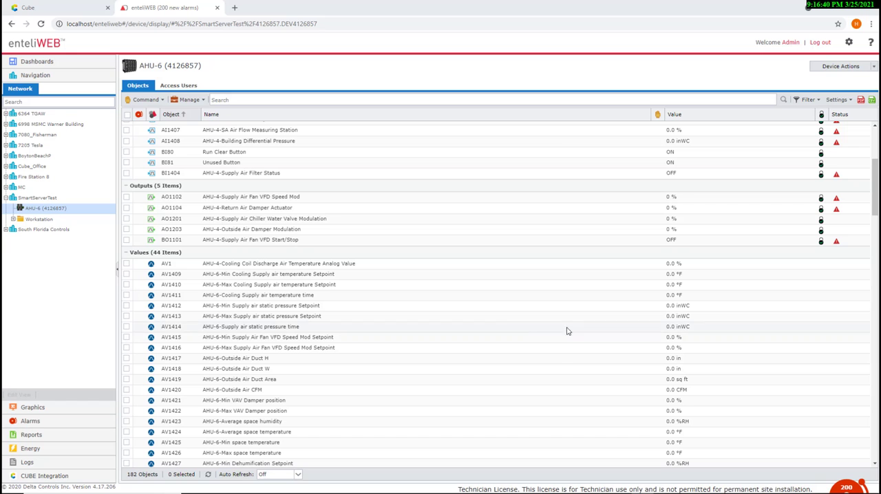
scroll(646, 339, "down", 1)
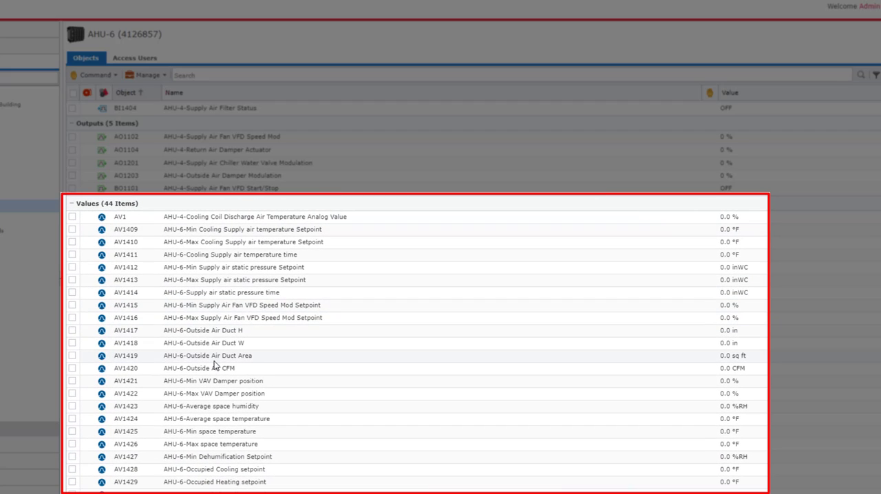
scroll(216, 362, "down", 3)
scroll(216, 363, "up", 2)
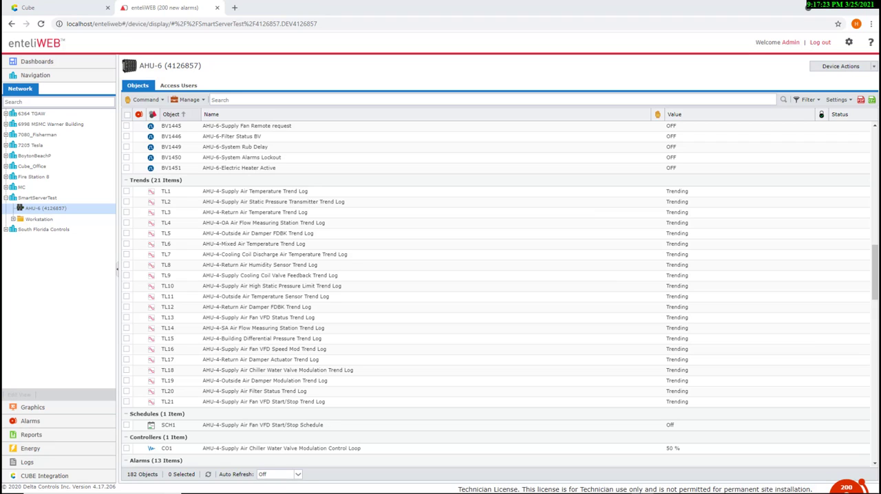
left_click(249, 193)
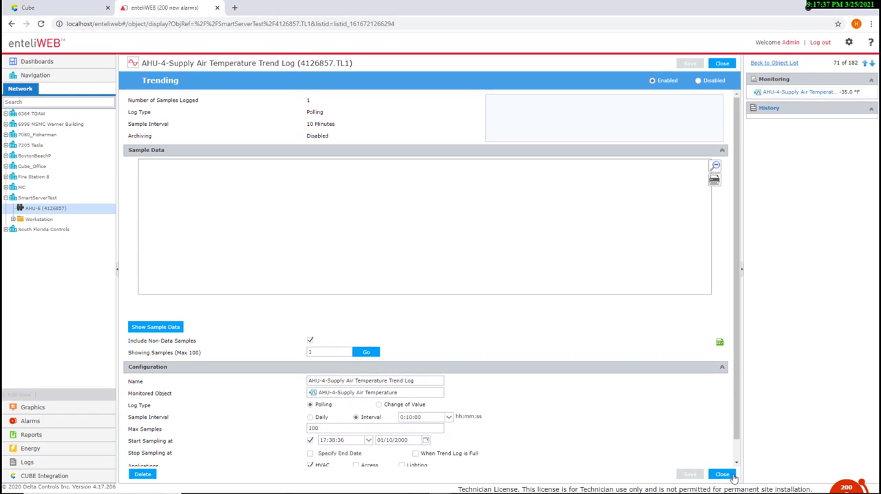
left_click(722, 474)
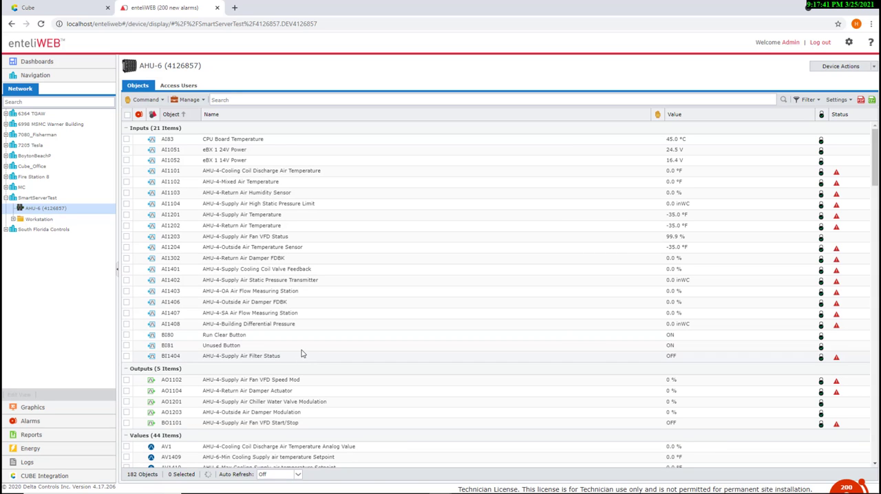
- Check the AHU-6 objects, including those filtered by "av, bv, co", and view the Supply Air Chiller Water Valve Modulation Control Loop's settings
scroll(299, 354, "down", 3)
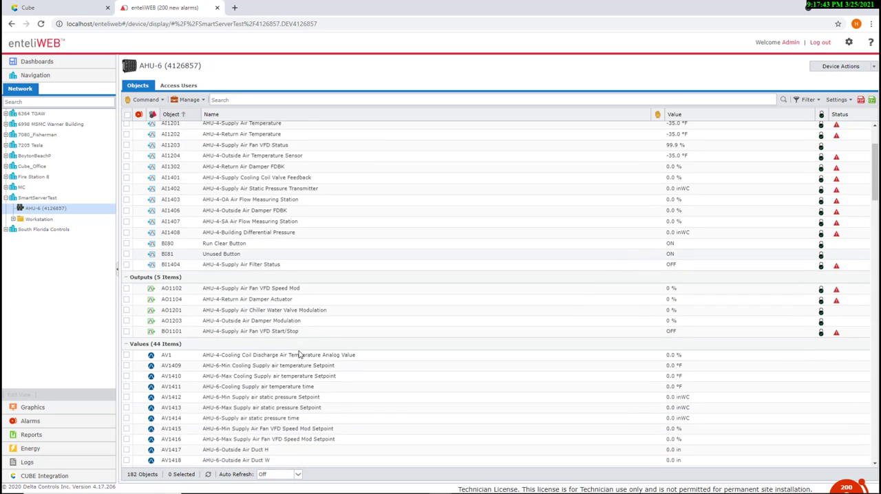
scroll(298, 354, "down", 18)
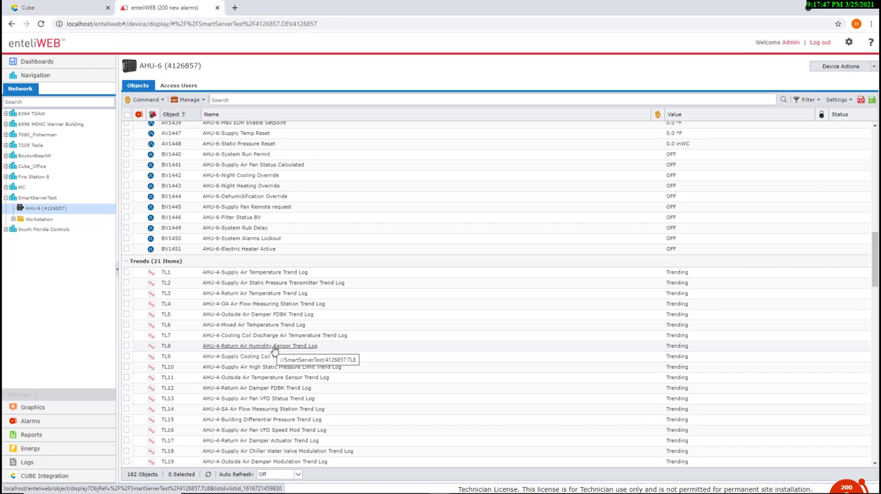
scroll(276, 350, "down", 2)
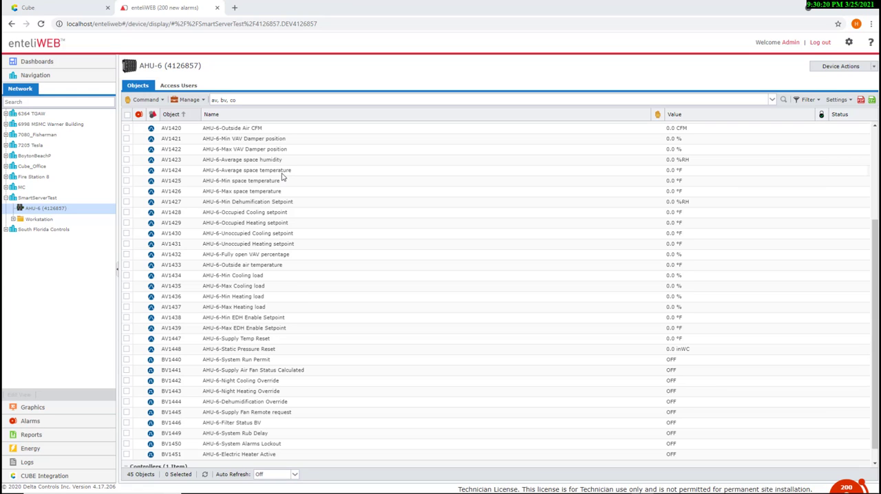
scroll(307, 254, "down", 1)
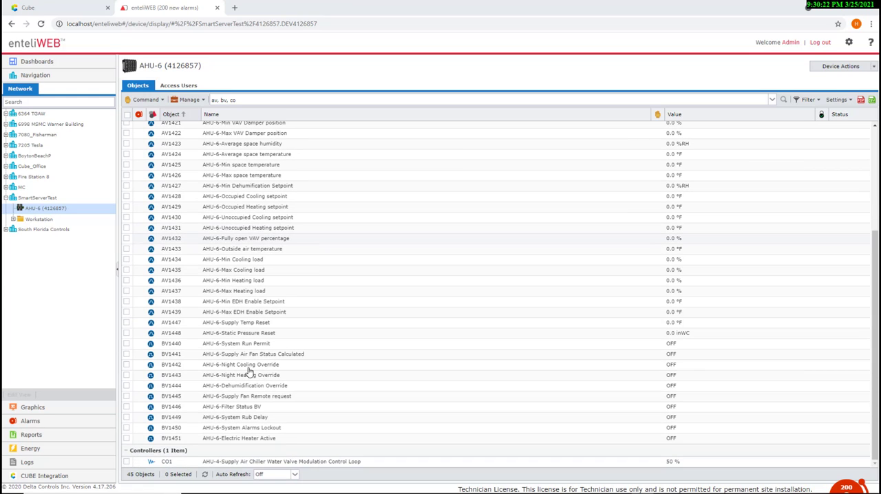
left_click(170, 466)
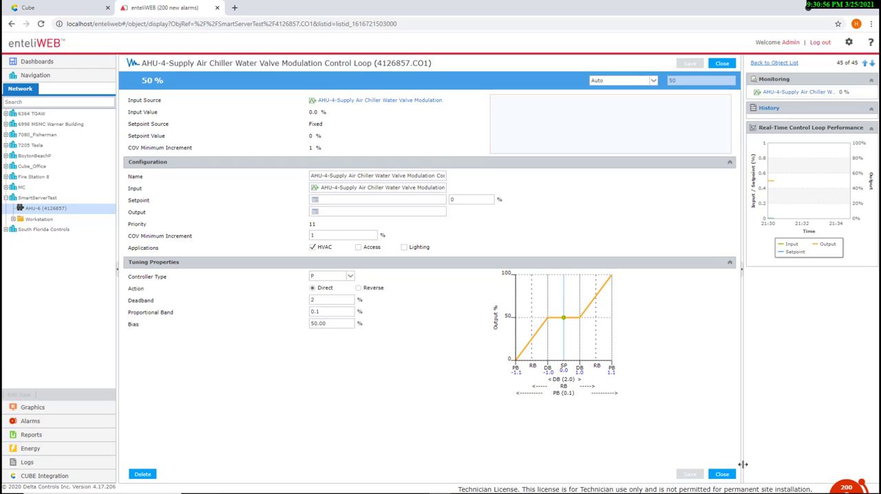
left_click(721, 474)
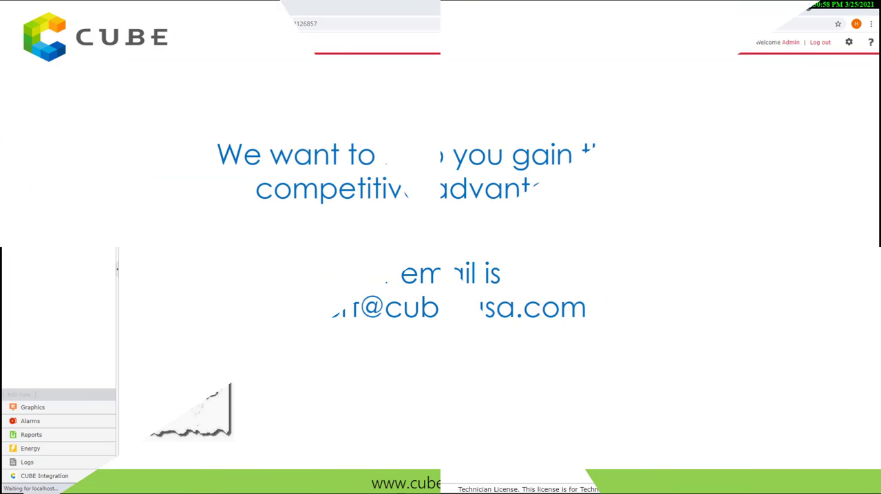